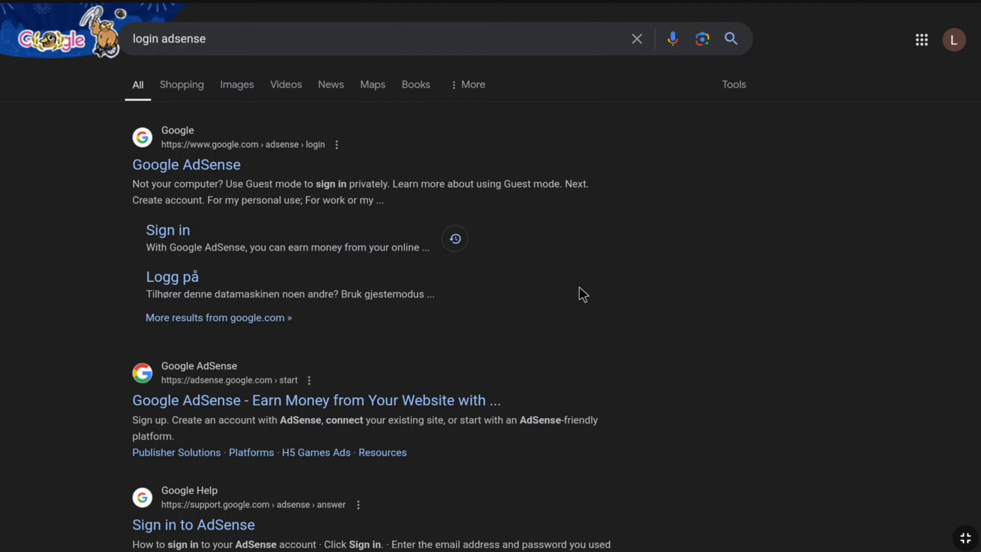
Open the Google AdSense login result from the 'login adsense' search
click(203, 166)
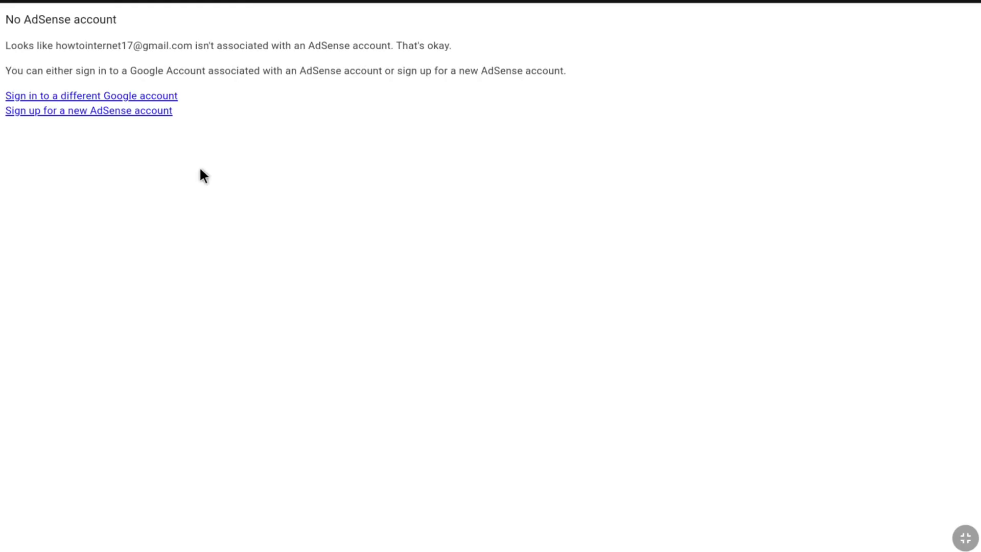
Zoom in on the No AdSense account notice and choose to sign in with a different Google account
key(ctrl+plus)
key(ctrl+plus)
key(ctrl+plus)
key(ctrl+plus)
key(ctrl+plus)
key(ctrl+plus)
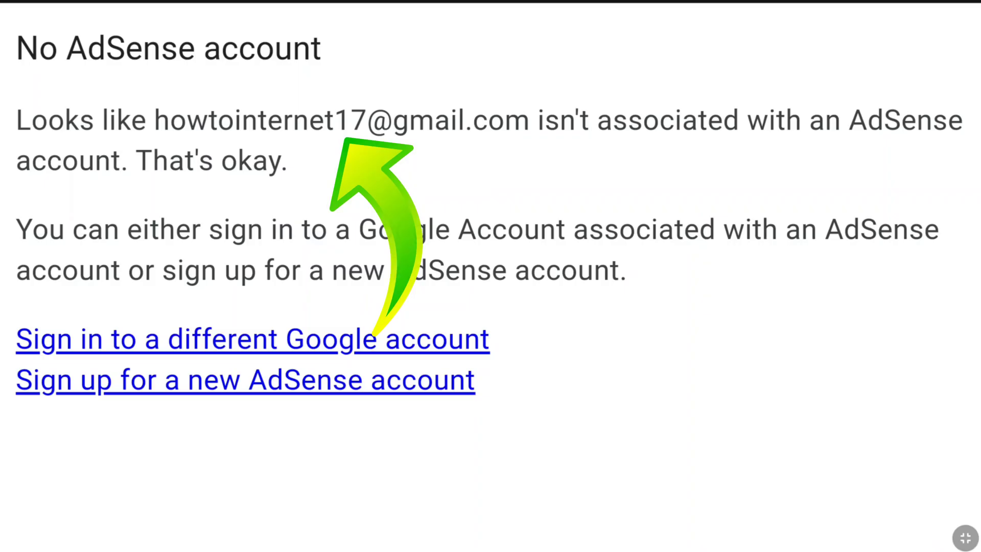
click(299, 343)
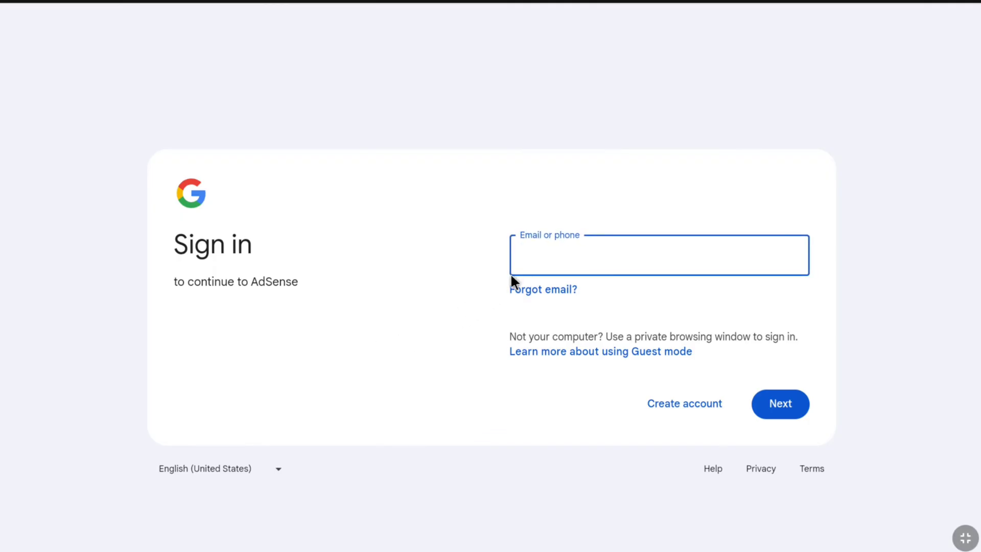
Enter the other Google account's e-mail address and continue the sign-in
click(770, 364)
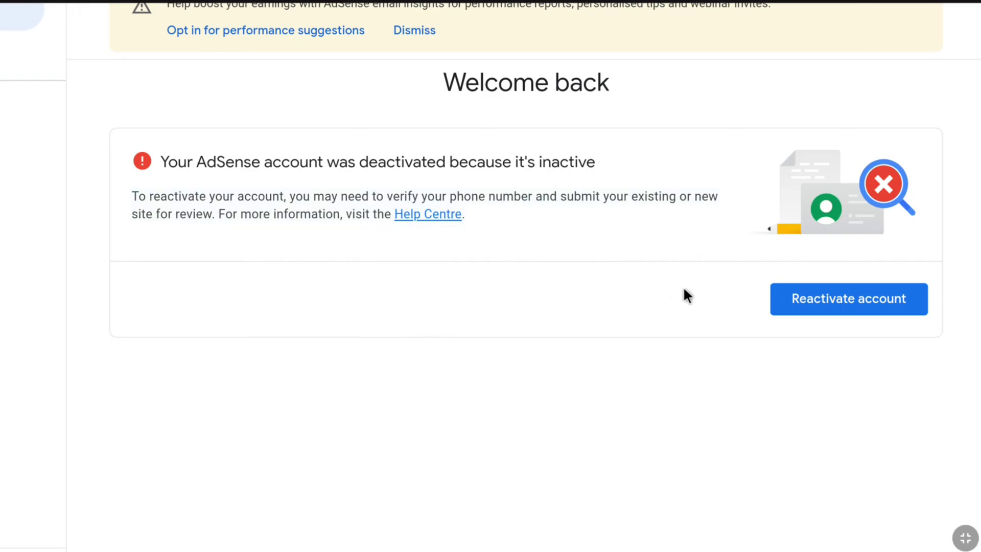
Reactivate the deactivated AdSense account and scroll down to the Sites card
click(821, 305)
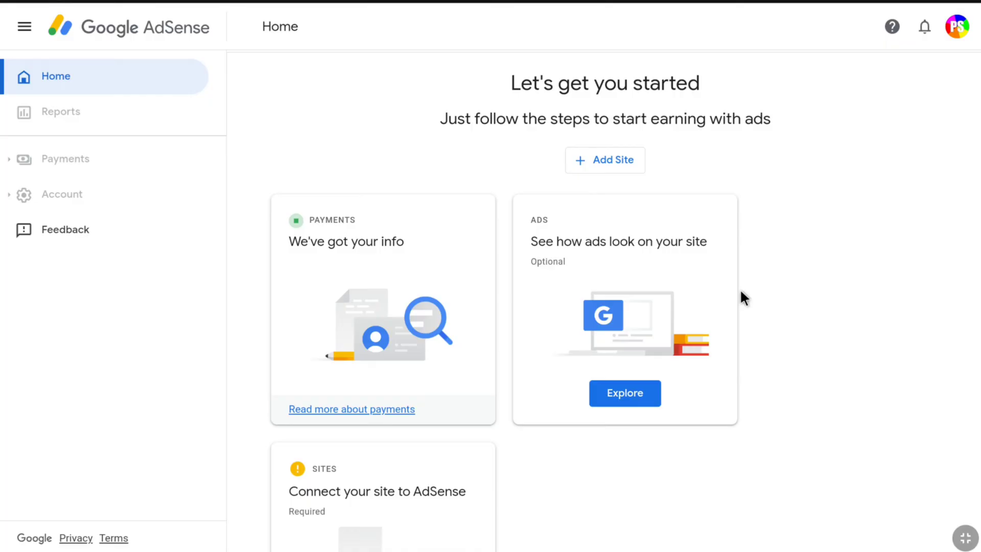
scroll(735, 291, down, 3)
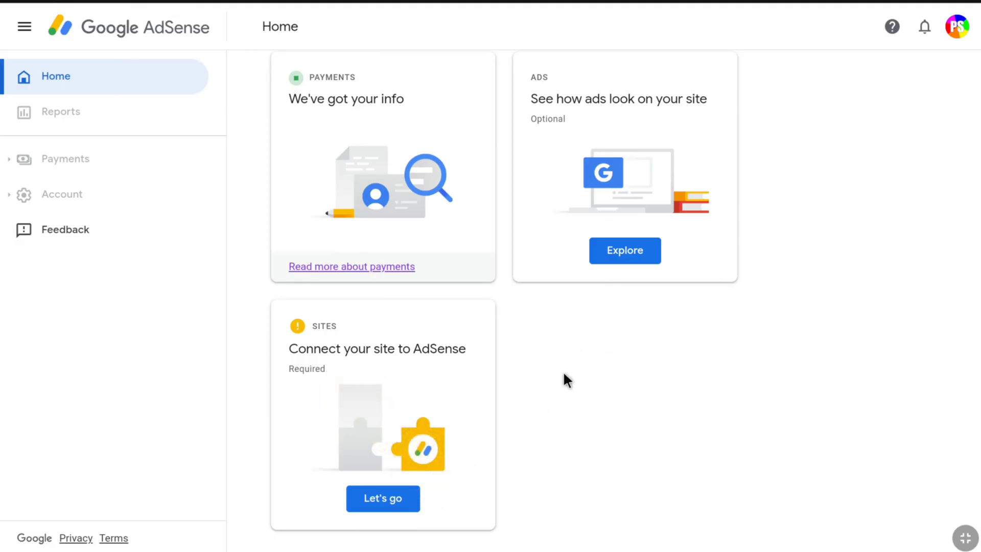
Add and save mywebsite.com as a site, then check its options menu
click(368, 499)
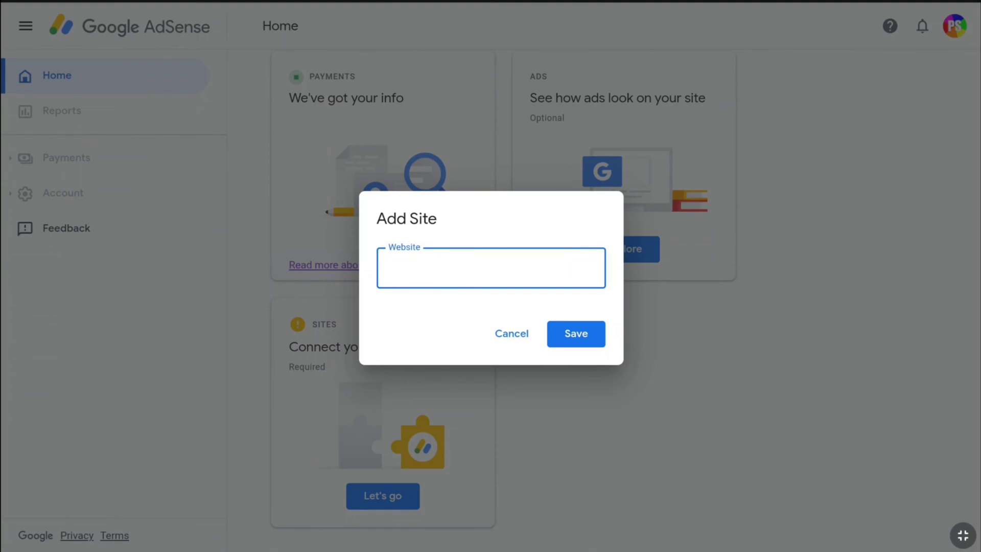
key(ctrl+v)
text(mywebsite.com)
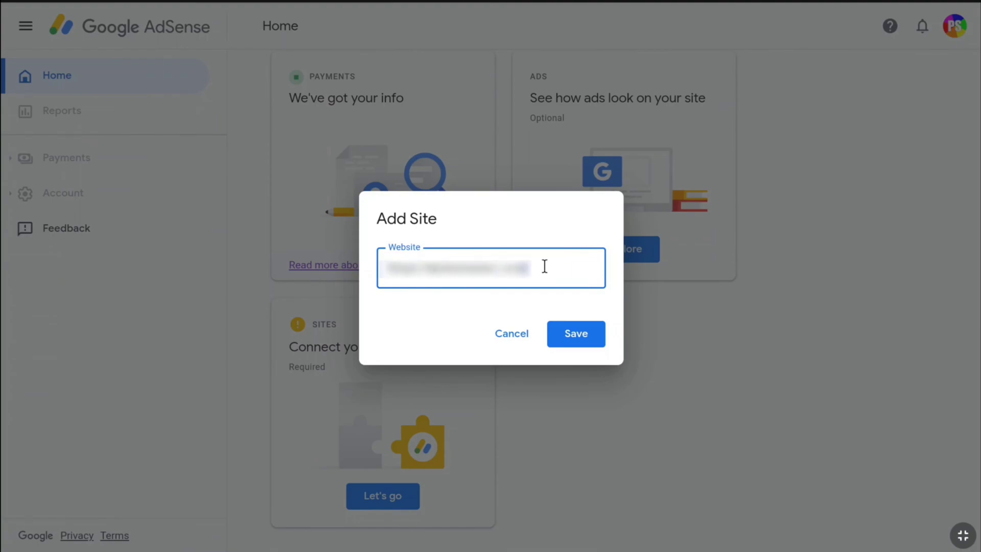
click(582, 338)
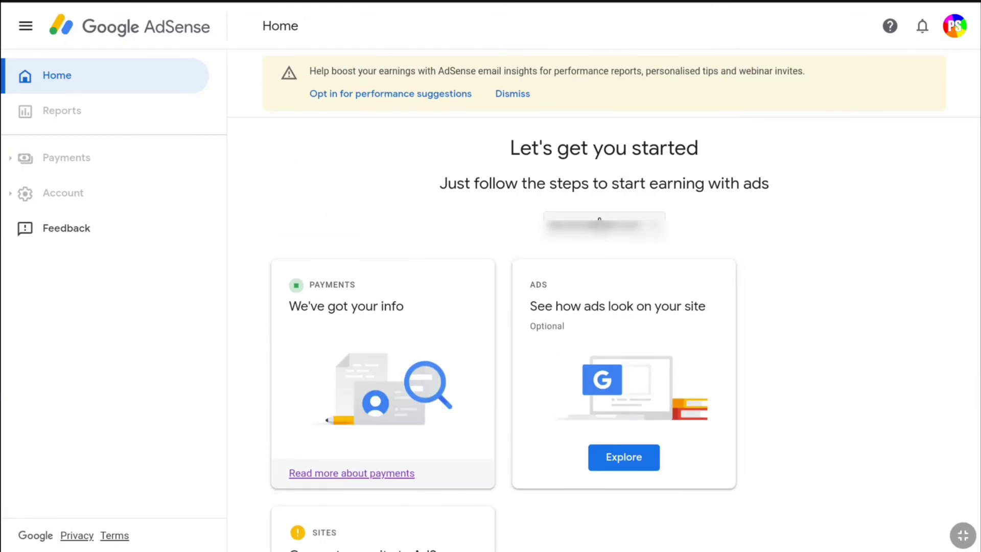
click(607, 225)
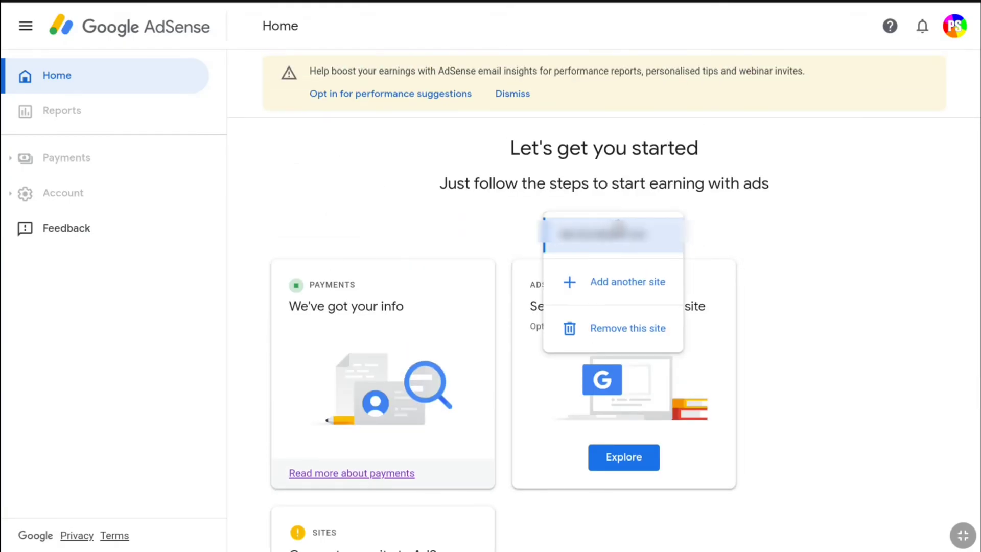
click(778, 229)
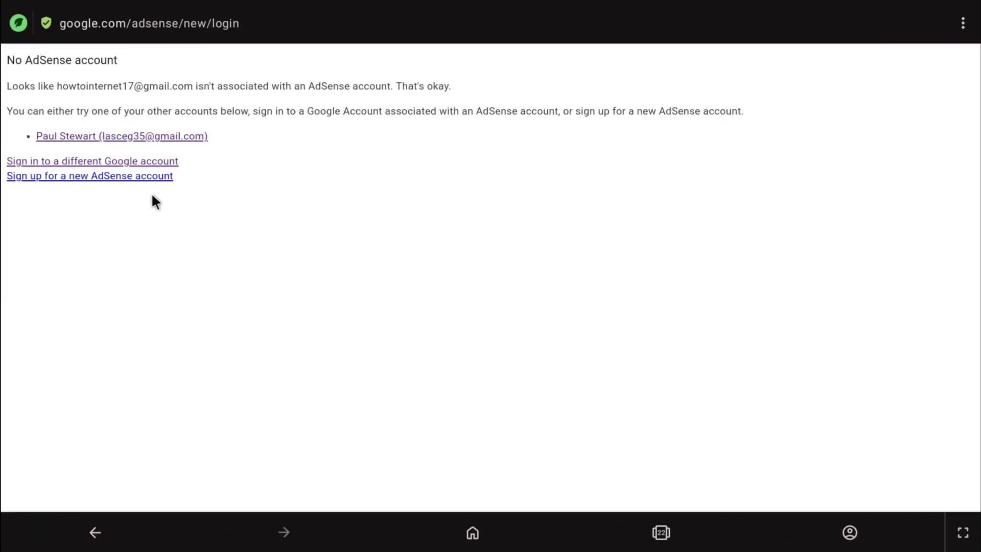
Switch to the other signed-in account listed on the No AdSense account page
click(101, 136)
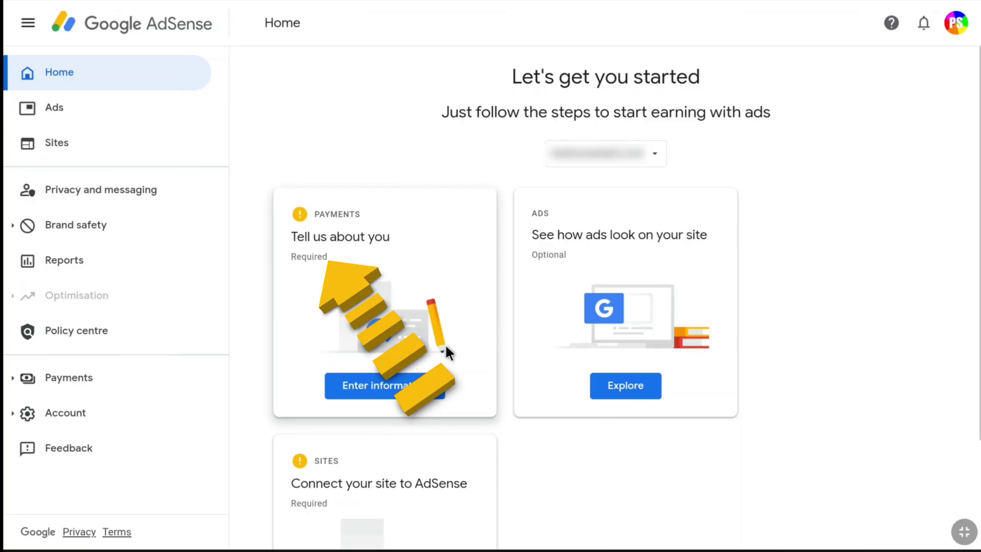
Open the Payments customer info form, keep Individual as account type, and select the Name field
click(365, 391)
scroll(372, 147, down, 5)
click(372, 147)
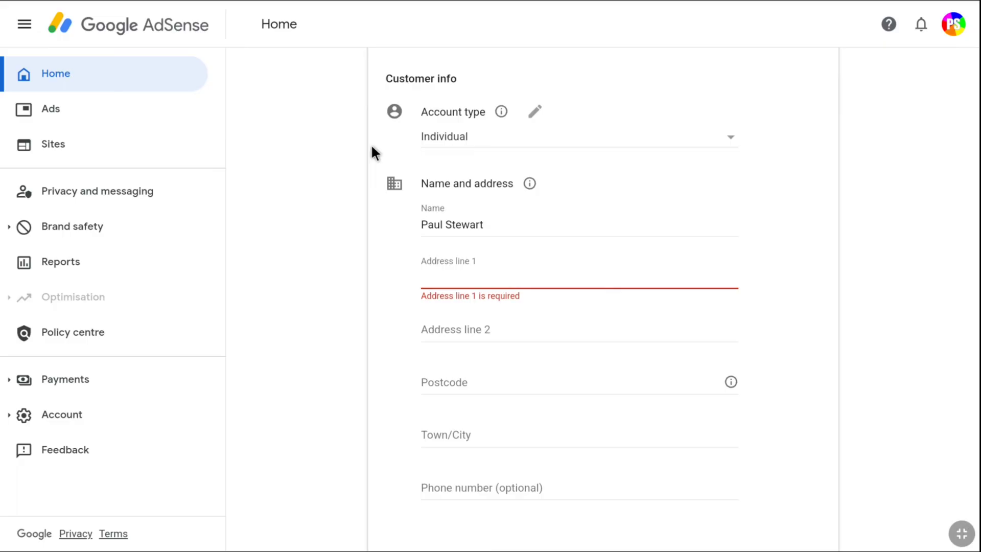
click(731, 145)
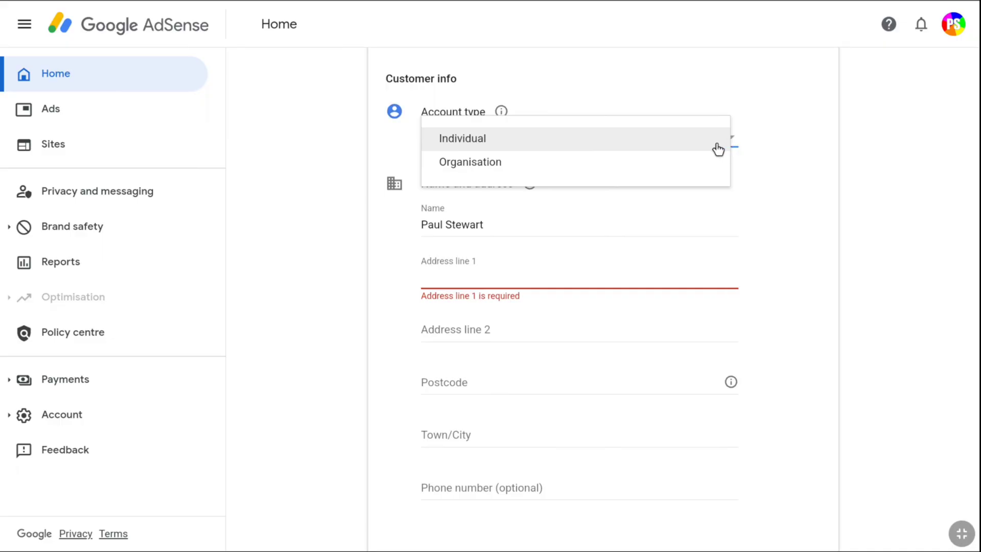
click(691, 146)
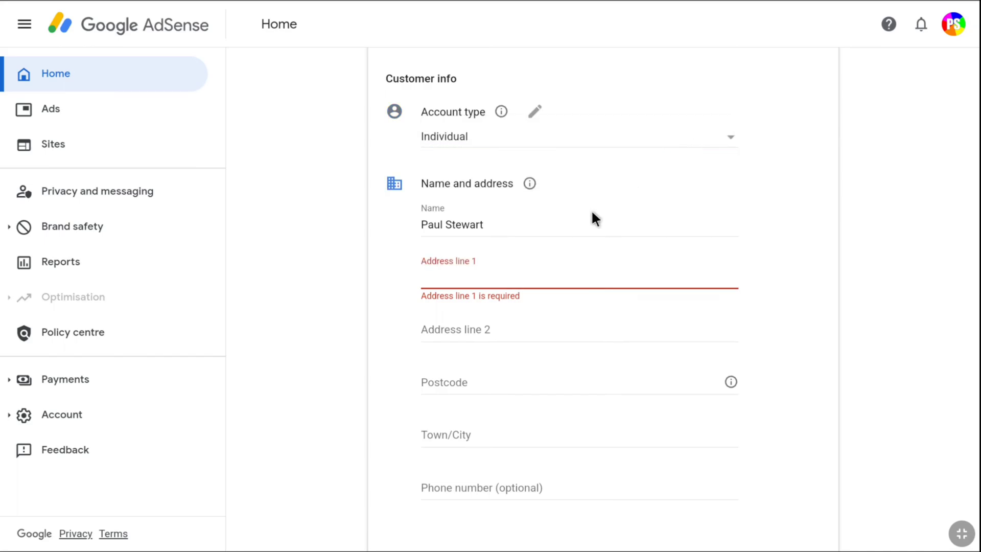
mouse_move(526, 181)
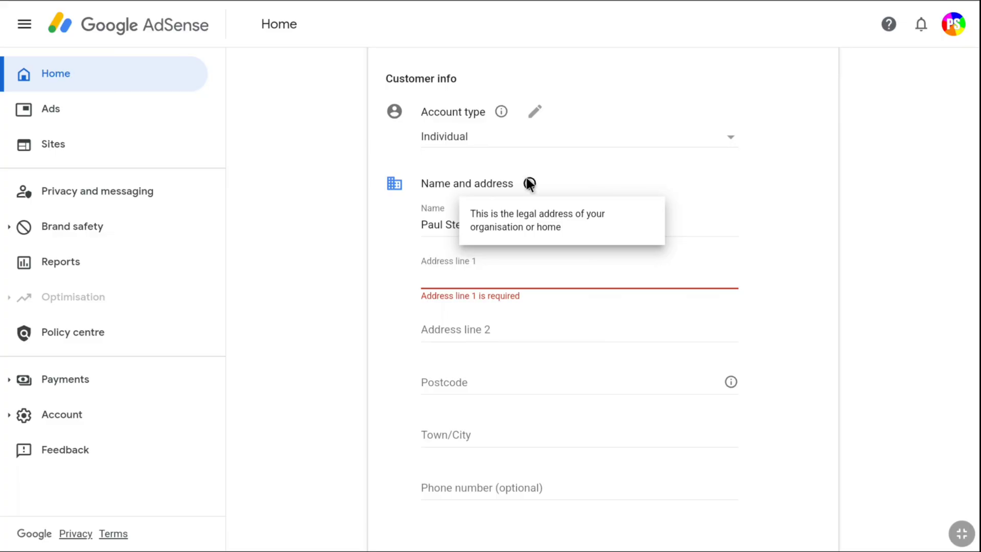
click(720, 218)
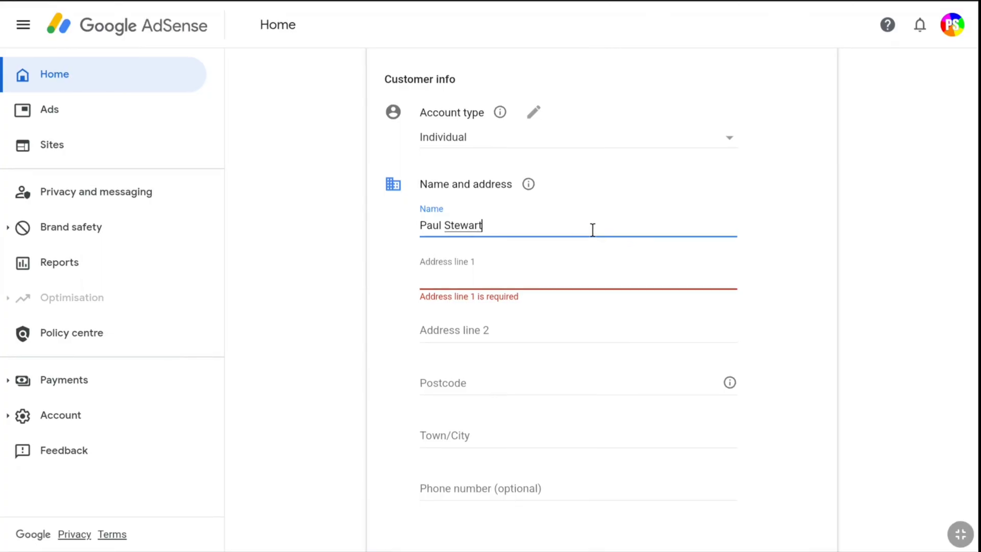
Replace the customer's name and enter the first address line
key(BackSpace)
key(BackSpace)
key(BackSpace)
key(BackSpace)
key(BackSpace)
key(BackSpace)
key(BackSpace)
key(BackSpace)
key(BackSpace)
key(BackSpace)
key(BackSpace)
key(BackSpace)
click(572, 281)
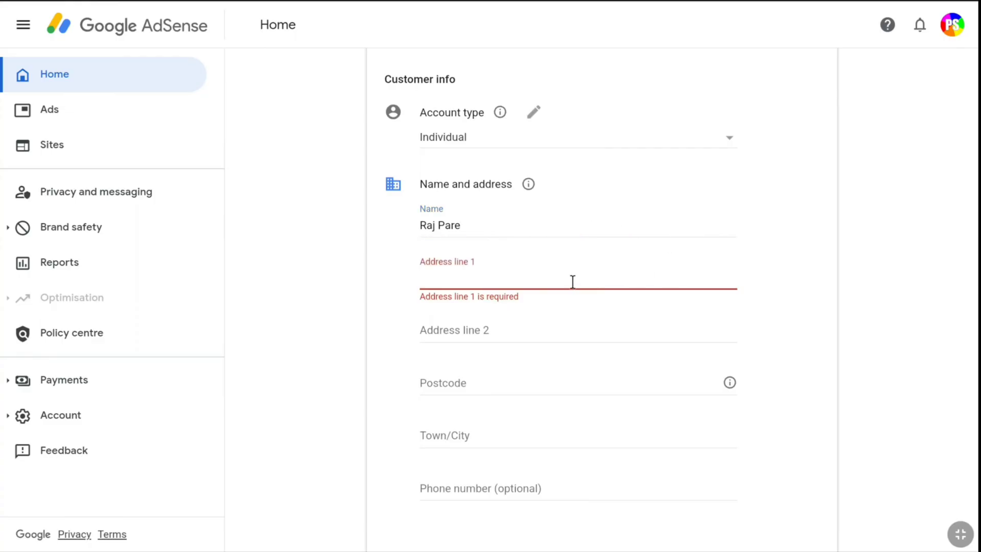
text(123 Main Street)
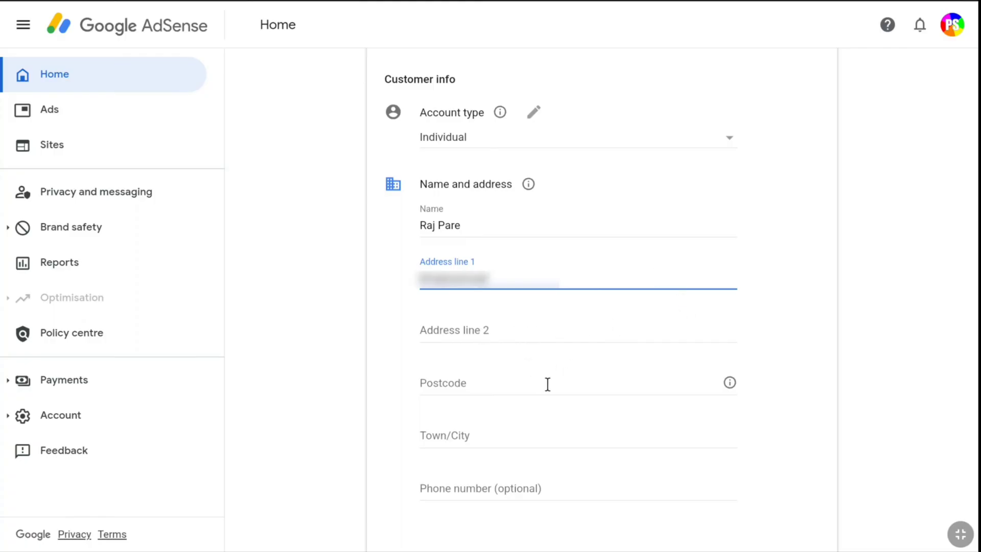
Fill in the postcode and town/city fields of the customer's address
click(730, 382)
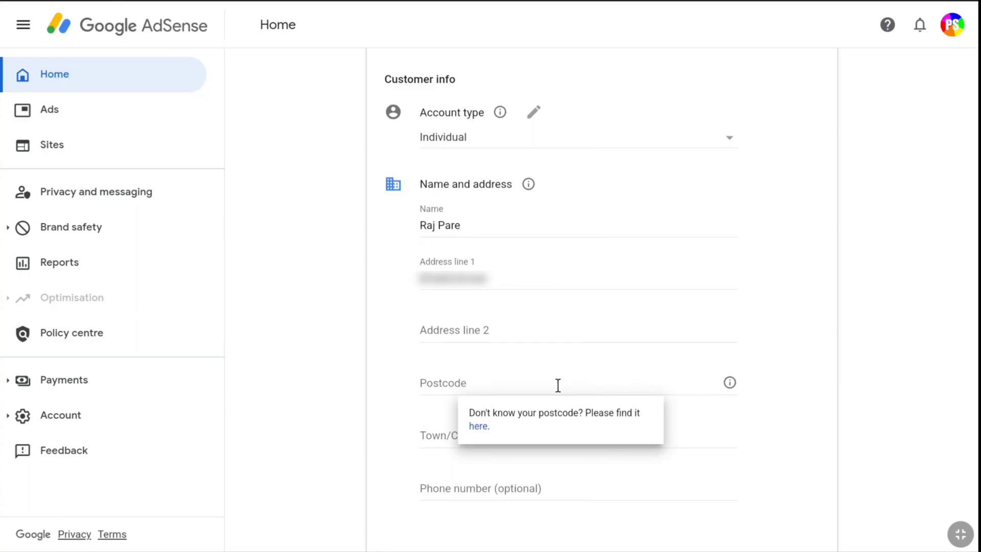
click(492, 383)
text(AB1 2CD)
scroll(563, 378, down, 2)
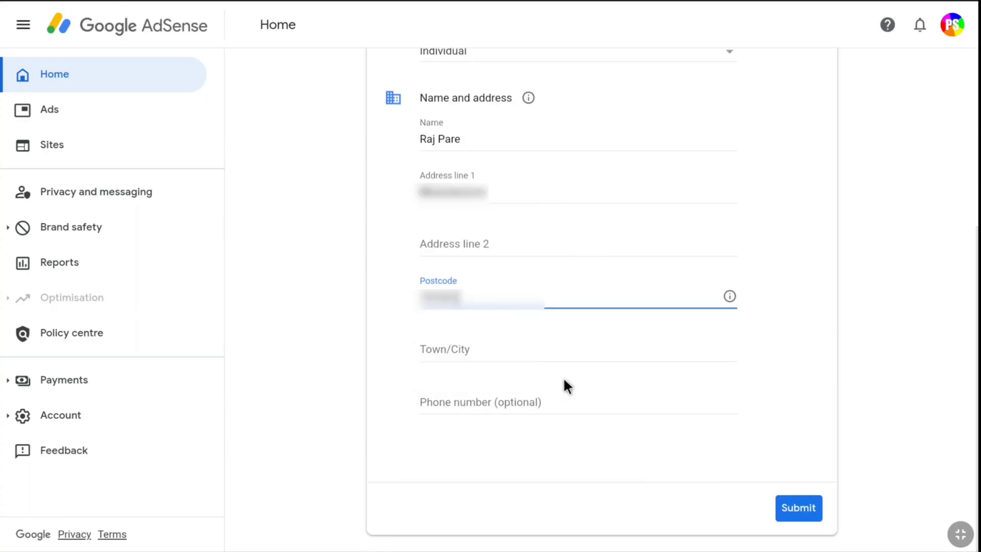
click(480, 350)
text(Bangalore)
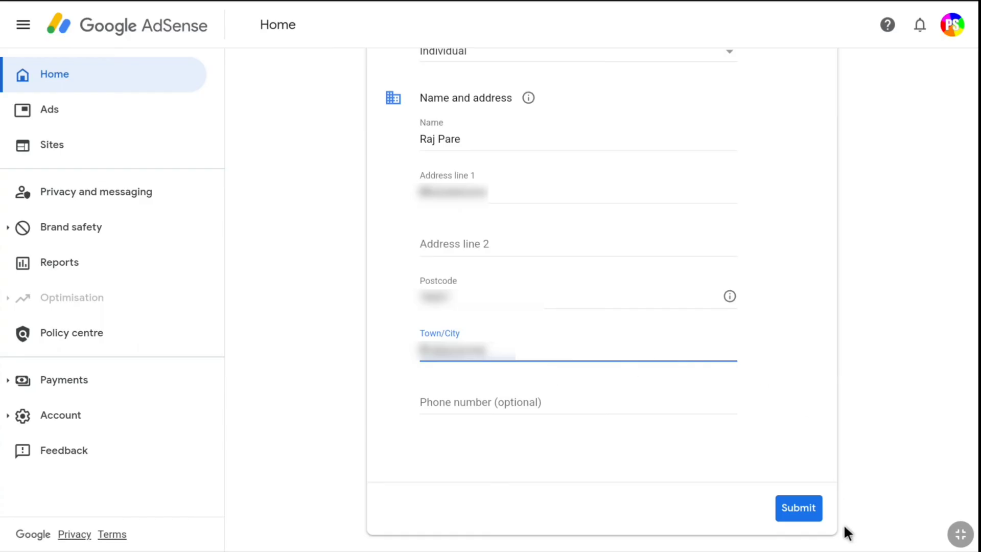
Submit the customer info and keep the unverified address exactly as entered
click(803, 508)
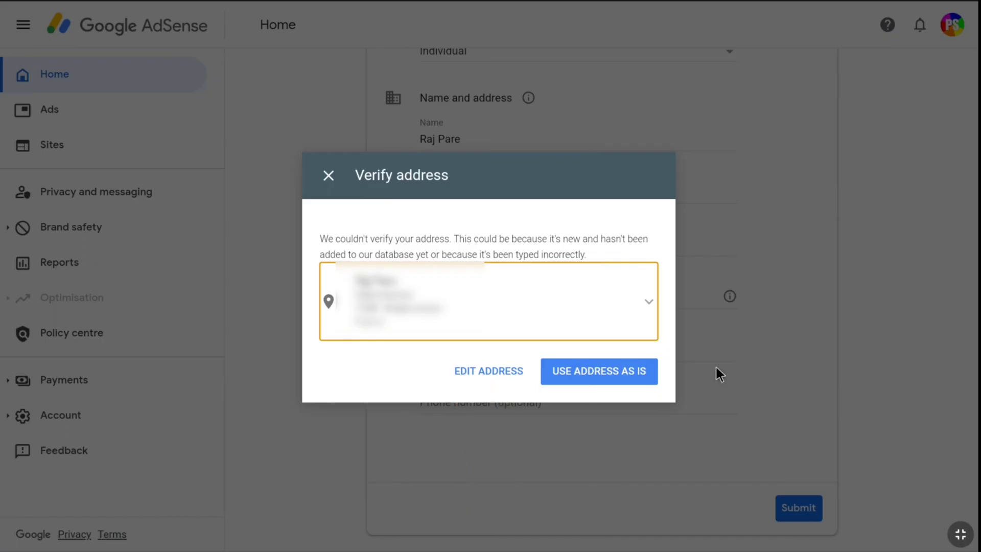
click(595, 364)
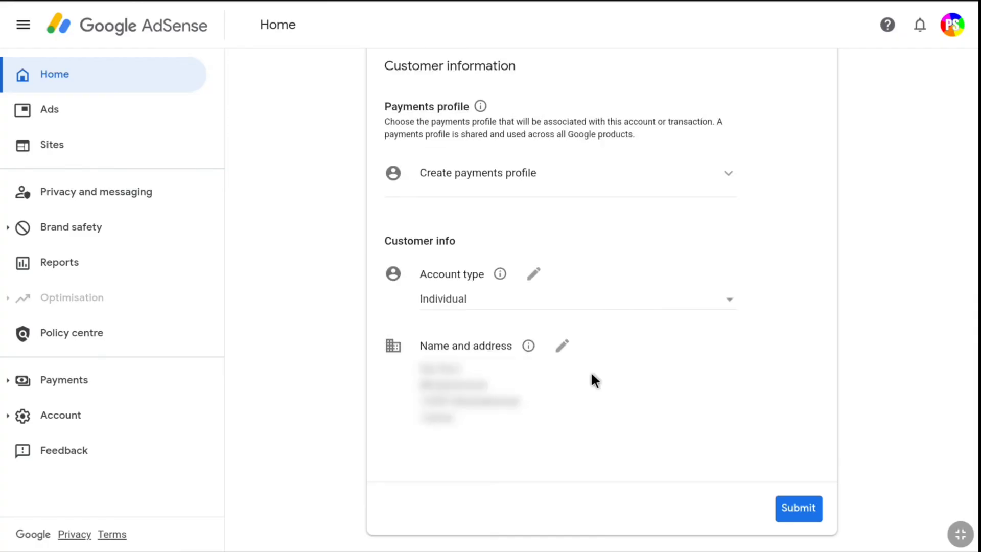